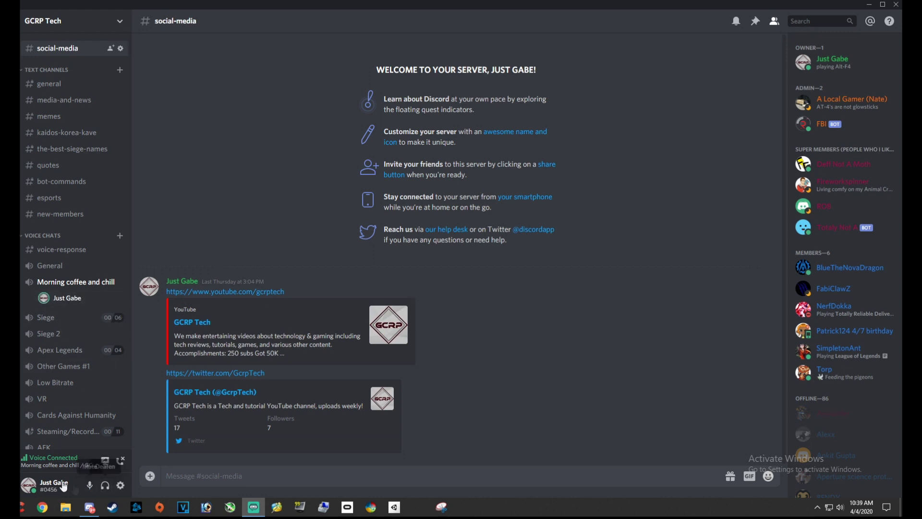
Deafen and then undeafen your own audio in the connected voice channel.
{"action": "left_click", "coordinate": [104, 485]}
{"action": "left_click", "coordinate": [103, 488]}
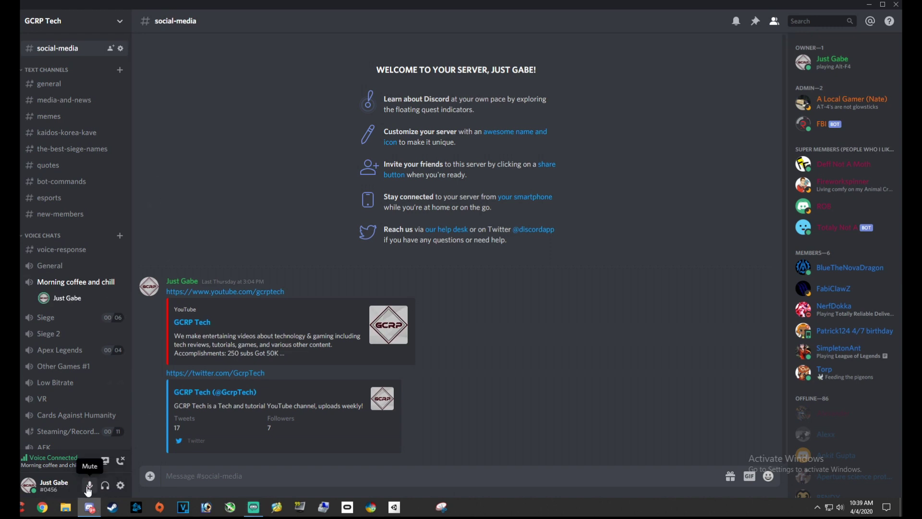
{"action": "left_click", "coordinate": [105, 486]}
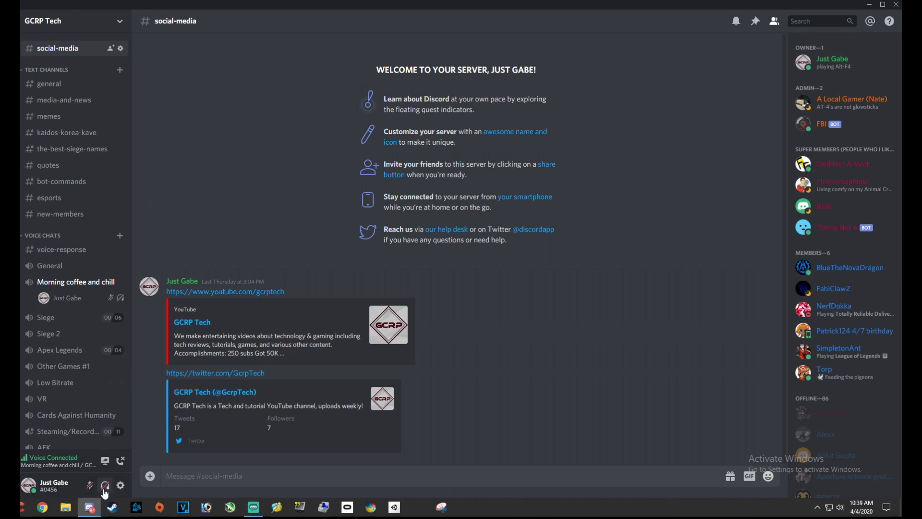
{"action": "left_click", "coordinate": [105, 486]}
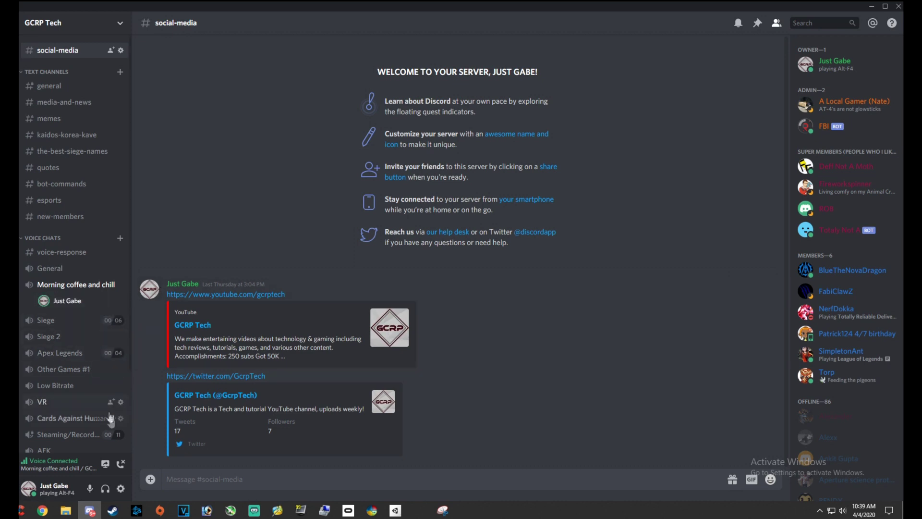
Open the Voice & Video settings and choose the Samson Q2U microphone as input device, with the input volume at maximum.
{"action": "left_click", "coordinate": [121, 488]}
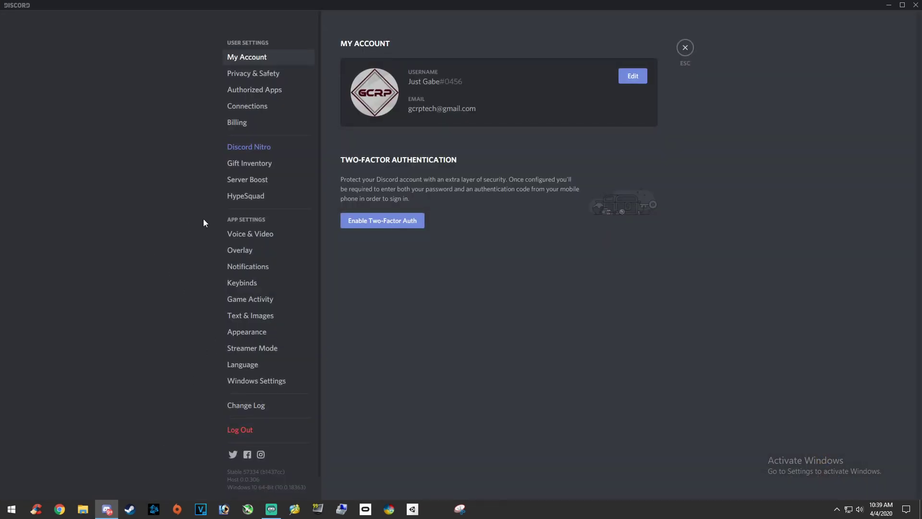
{"action": "left_click", "coordinate": [242, 235]}
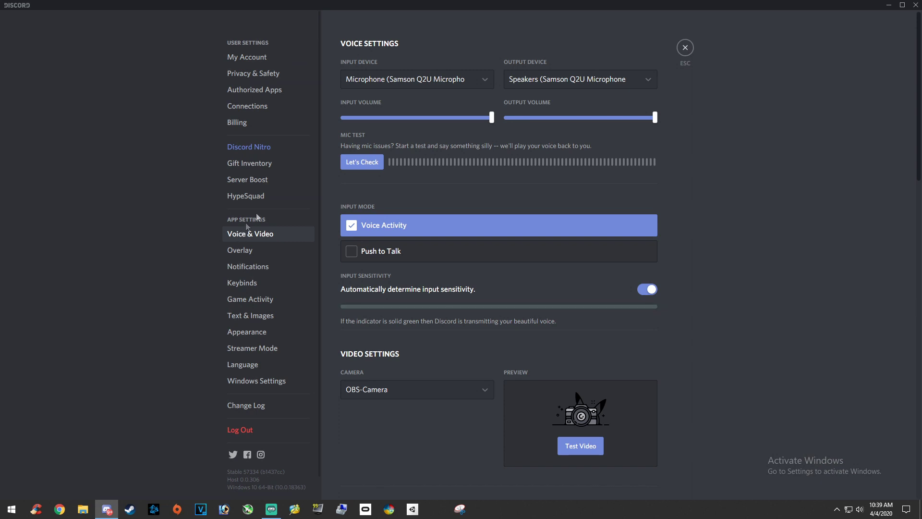
{"action": "left_click", "coordinate": [407, 79]}
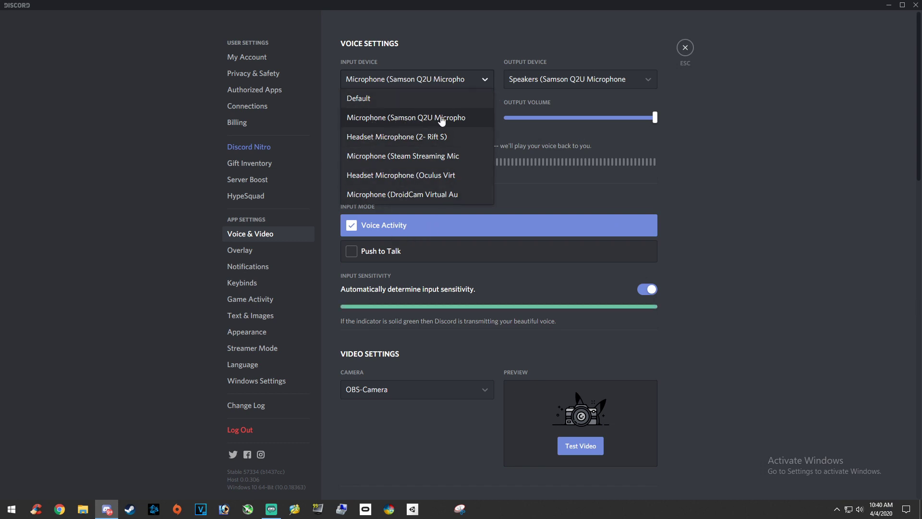
{"action": "left_click", "coordinate": [370, 119]}
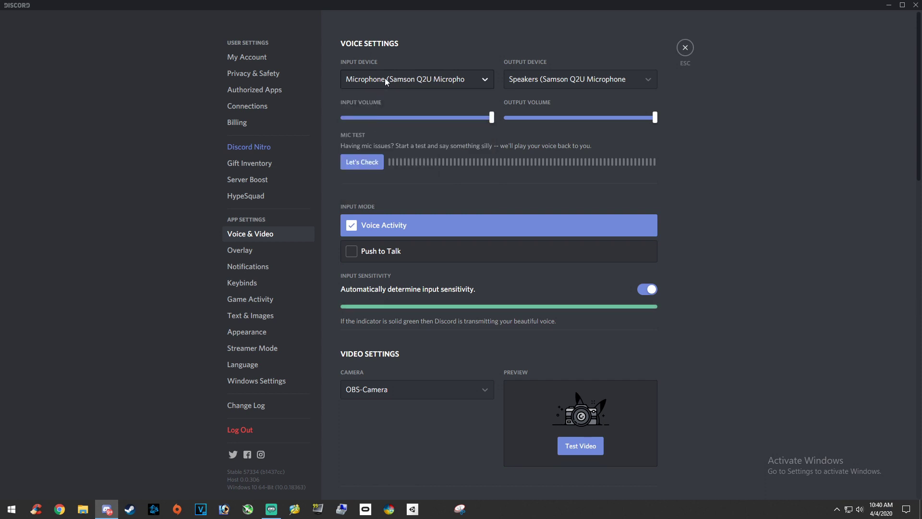
{"action": "mouse_move", "coordinate": [492, 118]}
{"action": "mouse_move", "coordinate": [492, 118]}
{"action": "left_mouse_down"}
{"action": "mouse_move", "coordinate": [469, 118]}
{"action": "mouse_move", "coordinate": [491, 117]}
{"action": "left_mouse_up"}
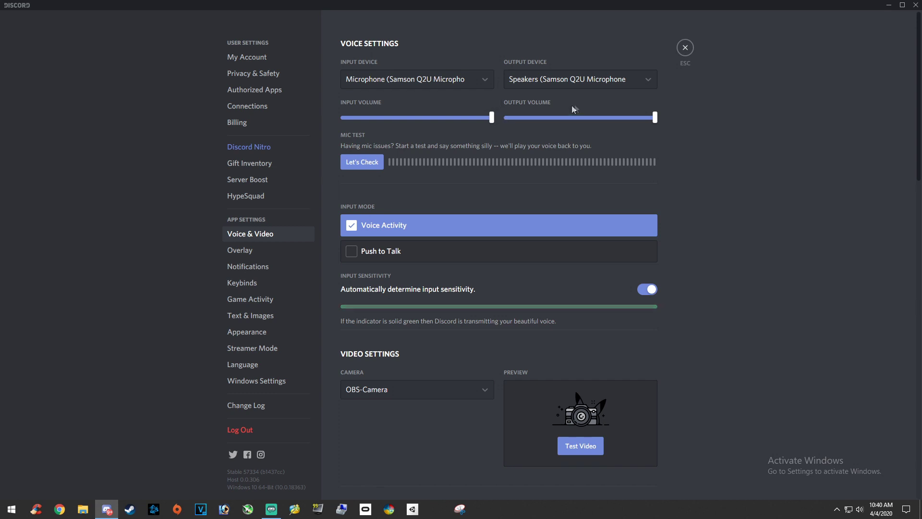
Choose the Samson Q2U speakers as the voice output device.
{"action": "left_click", "coordinate": [567, 76]}
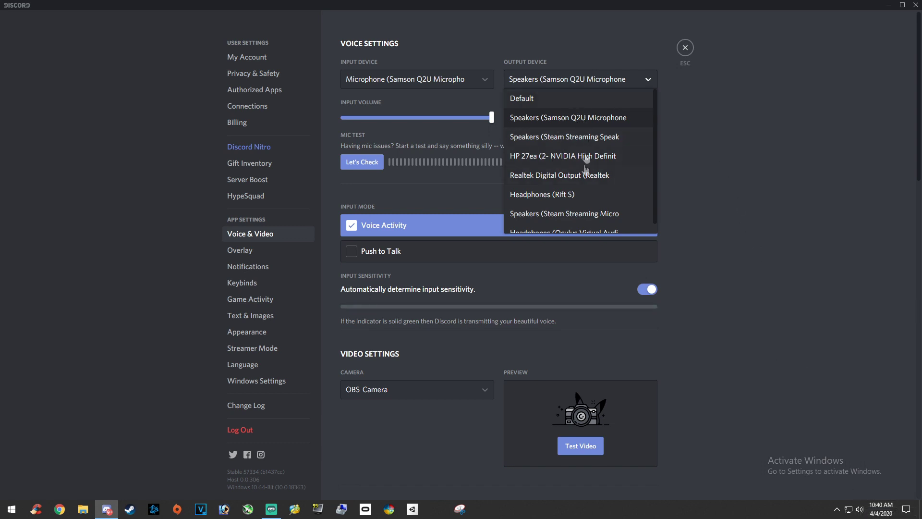
{"action": "scroll", "coordinate": [586, 142], "scroll_direction": "down", "scroll_amount": 1}
{"action": "scroll", "coordinate": [541, 144], "scroll_direction": "up", "scroll_amount": 1}
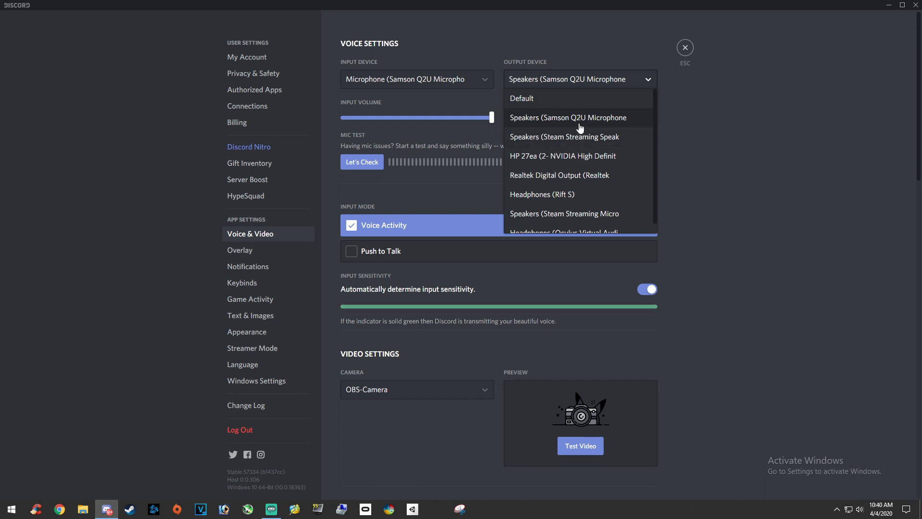
{"action": "left_click", "coordinate": [580, 126]}
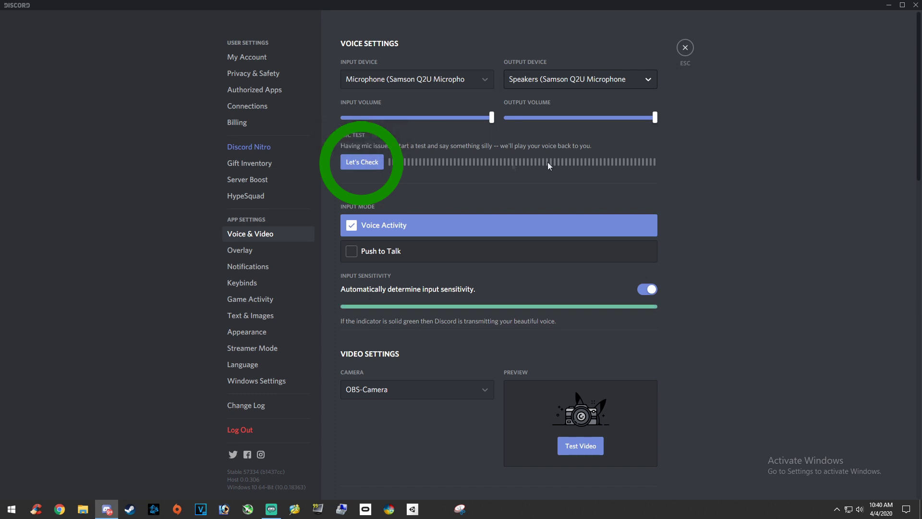
Switch automatic input sensitivity off and back on.
{"action": "scroll", "coordinate": [394, 270], "scroll_direction": "down", "scroll_amount": 1}
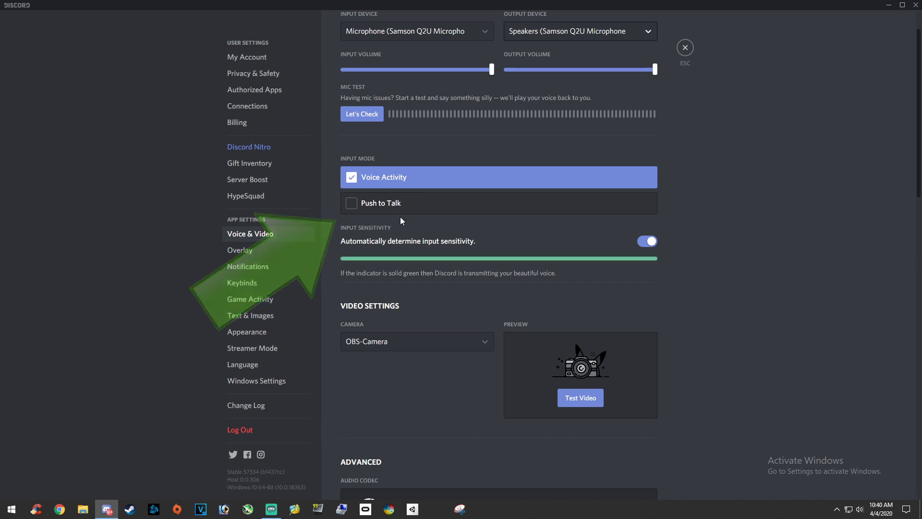
{"action": "left_click", "coordinate": [648, 241]}
{"action": "left_click", "coordinate": [648, 241]}
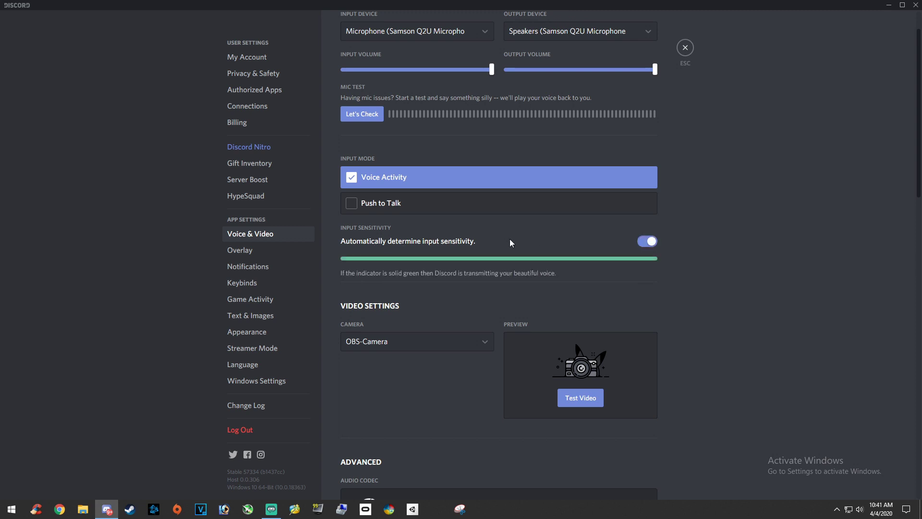
Check the camera choices in the video settings, keeping OBS-Camera selected.
{"action": "scroll", "coordinate": [545, 254], "scroll_direction": "down", "scroll_amount": 1}
{"action": "scroll", "coordinate": [619, 354], "scroll_direction": "down", "scroll_amount": 3}
{"action": "scroll", "coordinate": [571, 374], "scroll_direction": "up", "scroll_amount": 1}
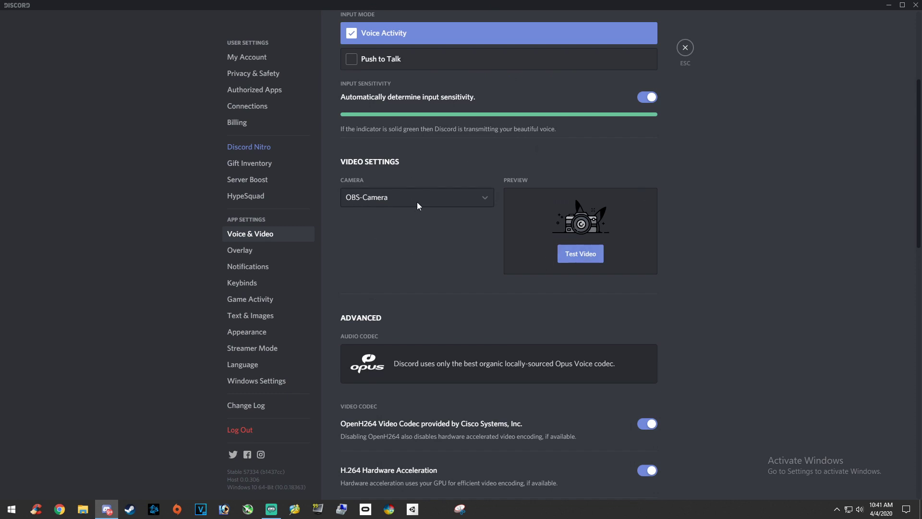
{"action": "left_click", "coordinate": [418, 202]}
{"action": "left_click", "coordinate": [412, 190]}
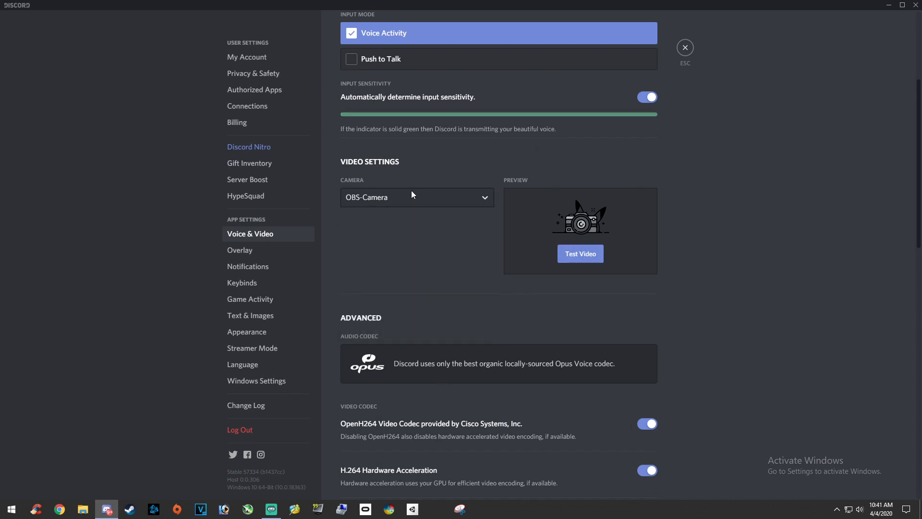
Review the advanced settings for video codec, voice processing, quality of service, attenuation, audio subsystem and voice diagnostics.
{"action": "scroll", "coordinate": [578, 269], "scroll_direction": "down", "scroll_amount": 4}
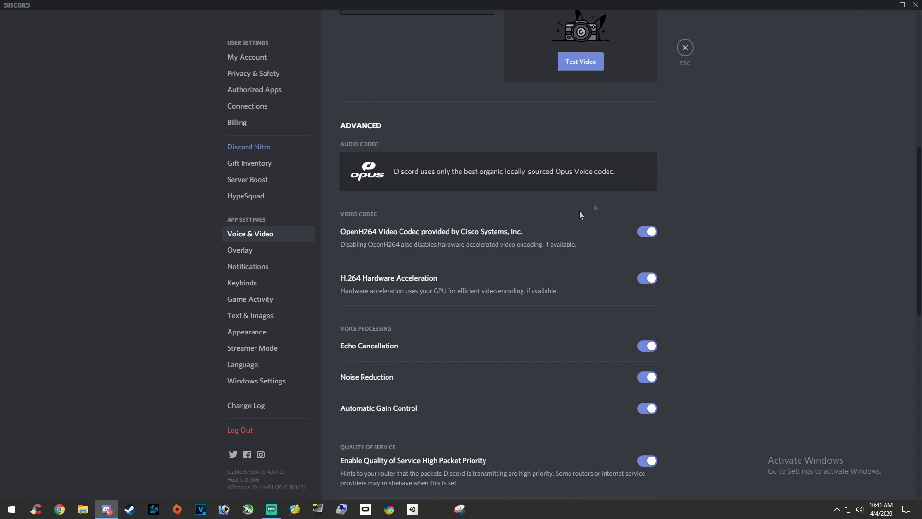
{"action": "scroll", "coordinate": [496, 319], "scroll_direction": "down", "scroll_amount": 3}
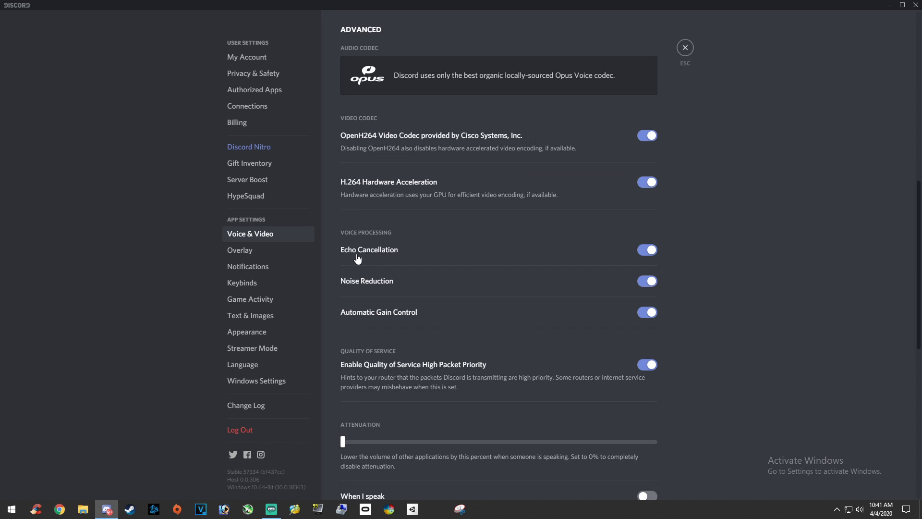
{"action": "scroll", "coordinate": [363, 255], "scroll_direction": "down", "scroll_amount": 2}
{"action": "scroll", "coordinate": [401, 201], "scroll_direction": "up", "scroll_amount": 1}
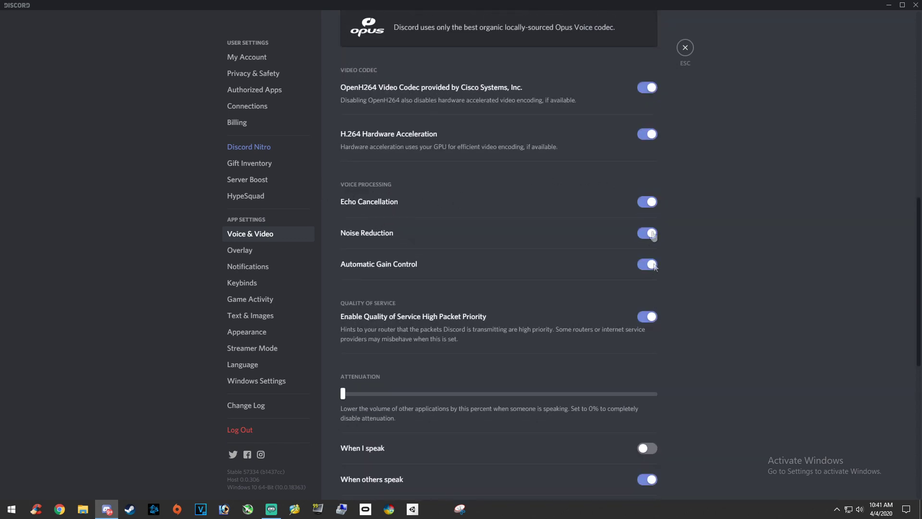
{"action": "scroll", "coordinate": [526, 346], "scroll_direction": "down", "scroll_amount": 5}
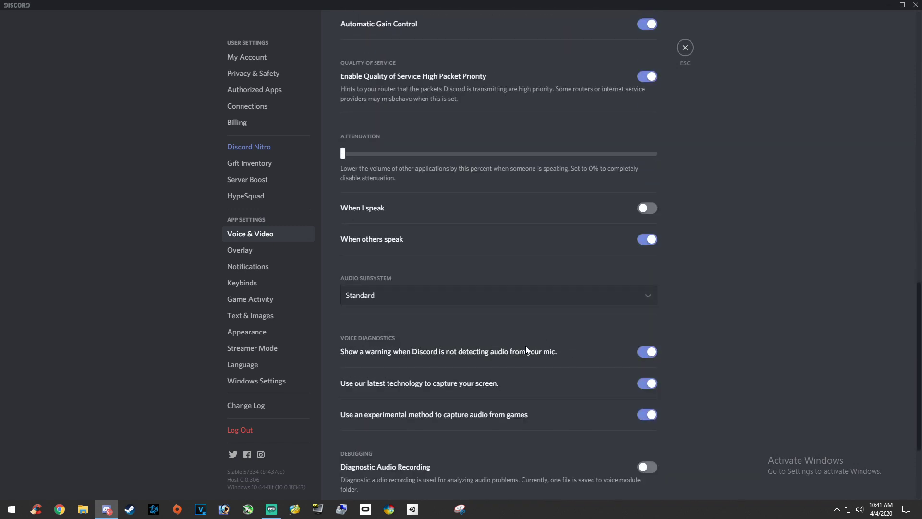
{"action": "scroll", "coordinate": [544, 272], "scroll_direction": "down", "scroll_amount": 2}
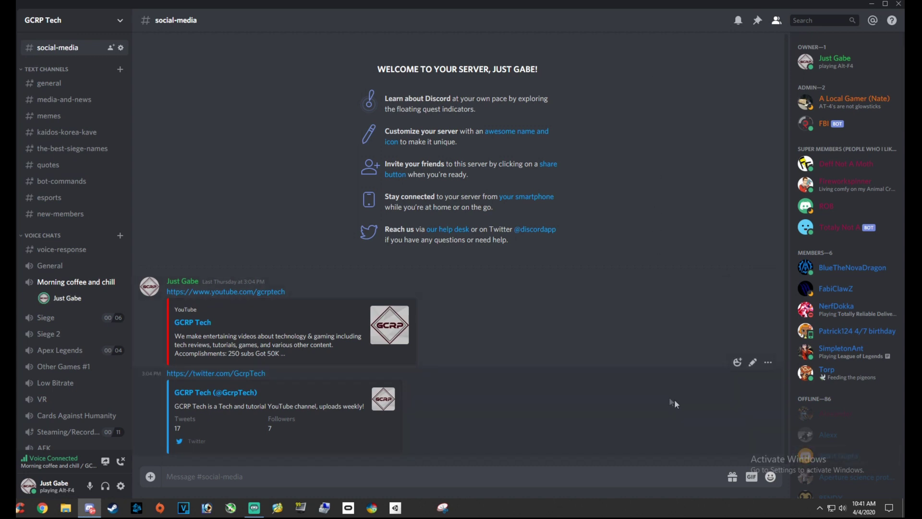
Switch to the Windows Sound settings, maximize the window and review the chosen output and input devices.
{"action": "right_click", "coordinate": [843, 511]}
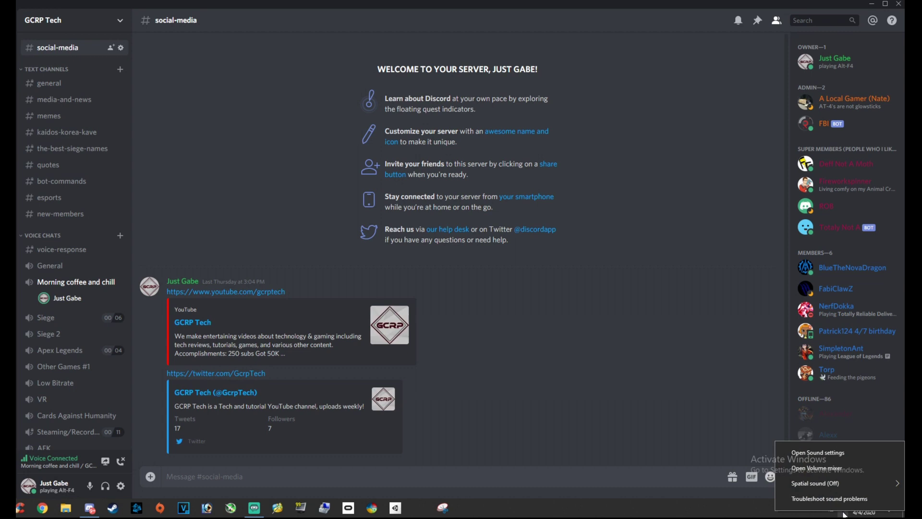
{"action": "left_click", "coordinate": [735, 388]}
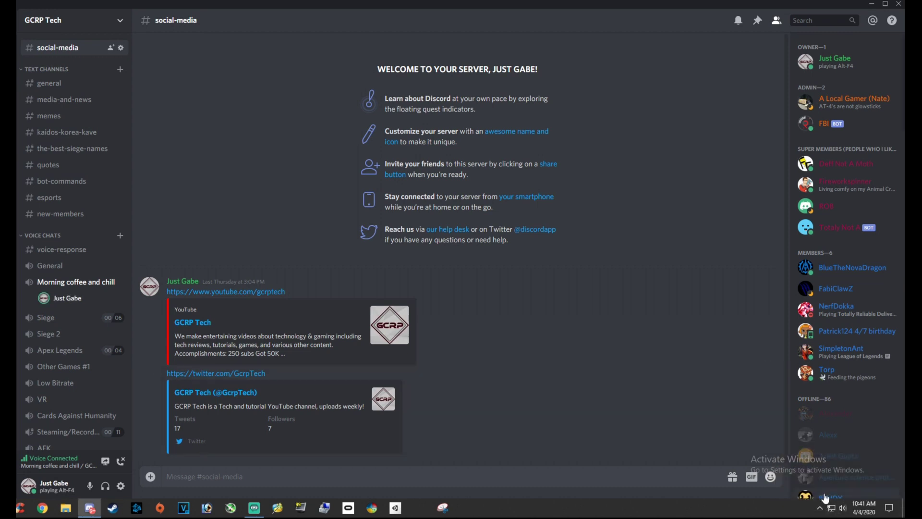
{"action": "right_click", "coordinate": [845, 509]}
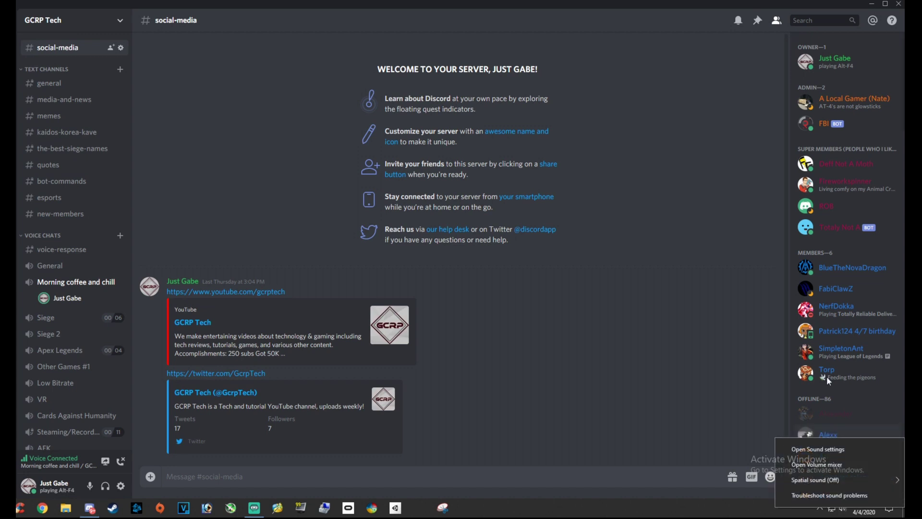
{"action": "left_click", "coordinate": [831, 451]}
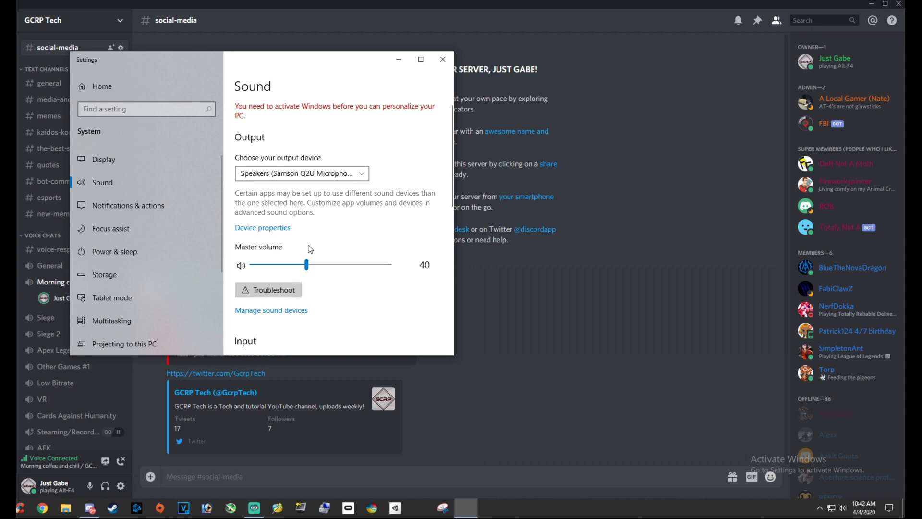
{"action": "scroll", "coordinate": [306, 249], "scroll_direction": "down", "scroll_amount": 5}
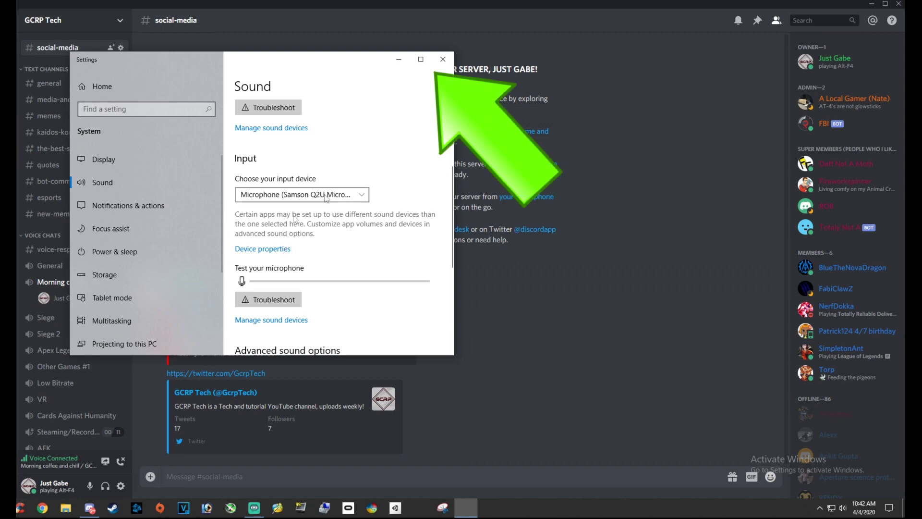
{"action": "left_click", "coordinate": [421, 59]}
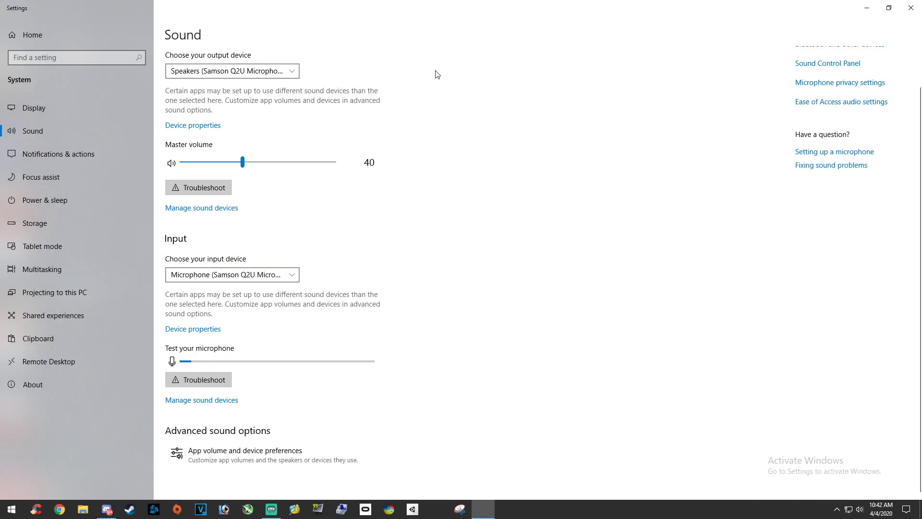
{"action": "scroll", "coordinate": [834, 134], "scroll_direction": "up", "scroll_amount": 1}
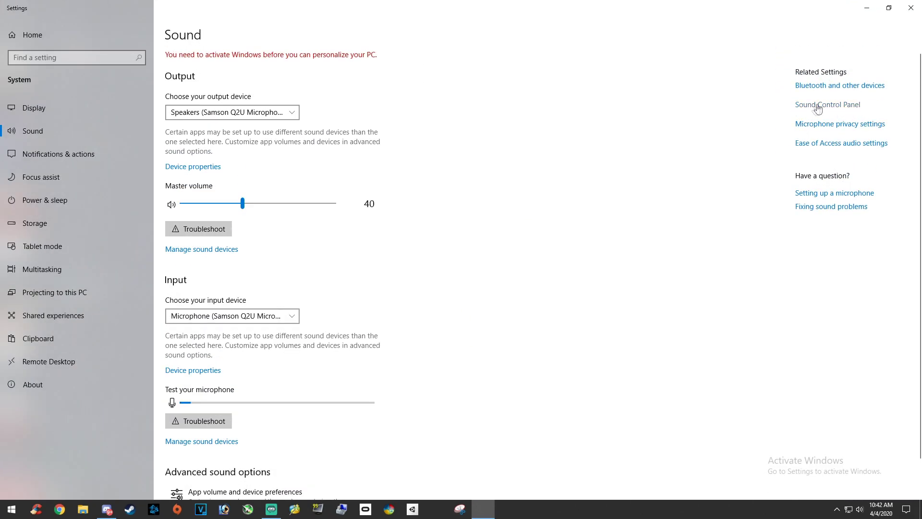
Open the Sound Control Panel, move its dialog clear of the settings and find the Samson Q2U speakers among the playback devices.
{"action": "left_click", "coordinate": [833, 106]}
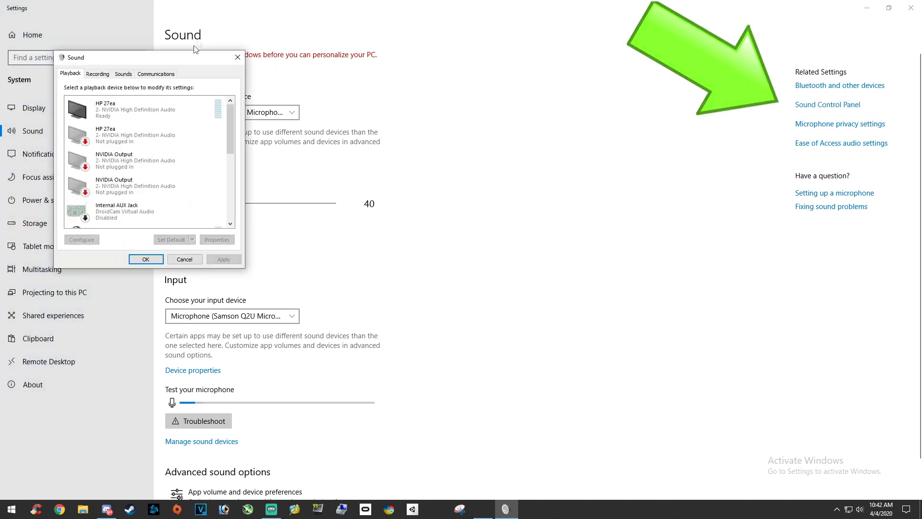
{"action": "left_click_drag", "start_coordinate": [191, 57], "coordinate": [517, 69]}
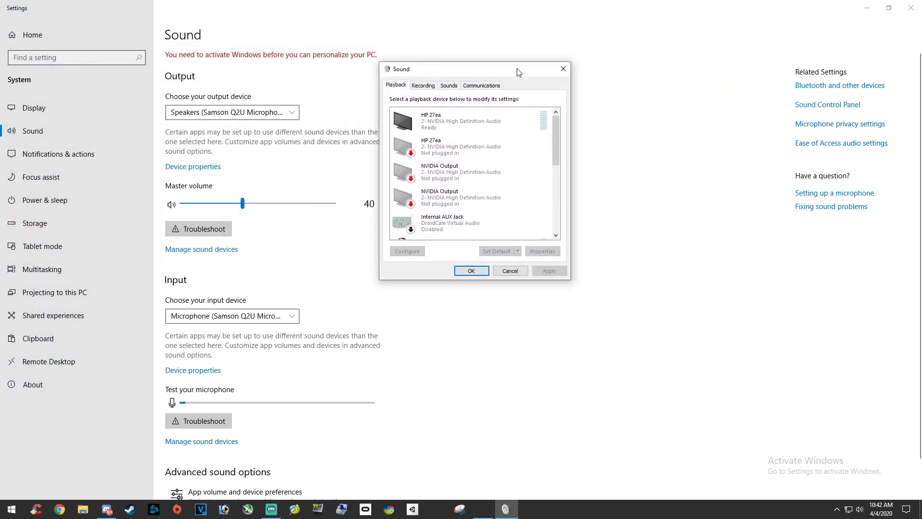
{"action": "scroll", "coordinate": [484, 136], "scroll_direction": "down", "scroll_amount": 1}
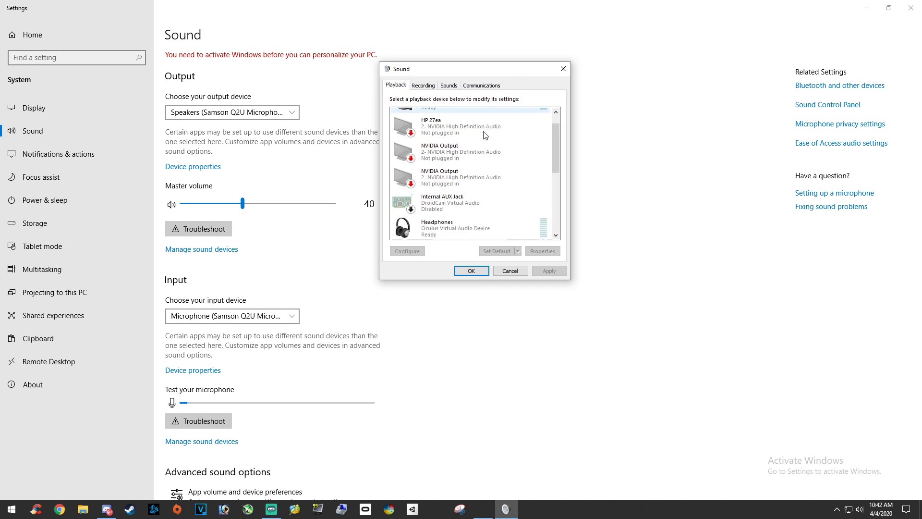
{"action": "scroll", "coordinate": [483, 139], "scroll_direction": "down", "scroll_amount": 4}
{"action": "scroll", "coordinate": [448, 151], "scroll_direction": "down", "scroll_amount": 2}
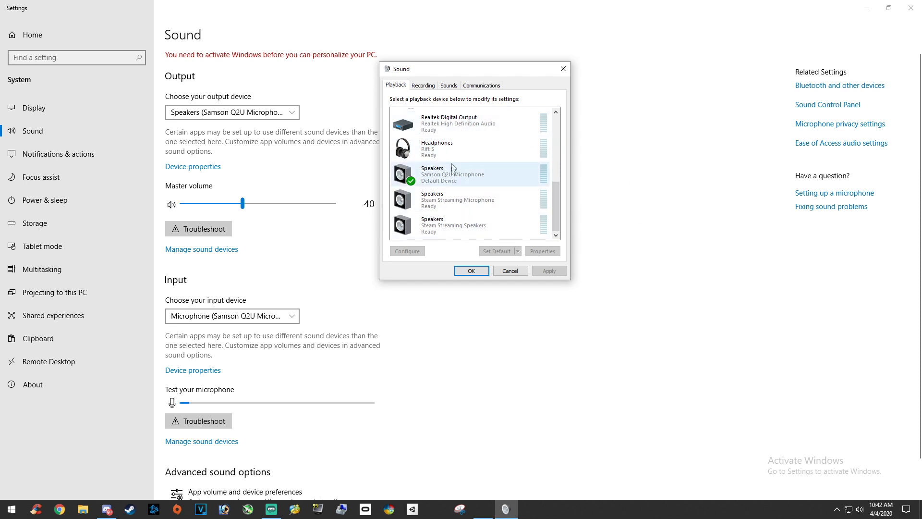
Examine the device options for the Samson Q2U speakers and the Rift S headphones, including setting a default device.
{"action": "left_click", "coordinate": [494, 181]}
{"action": "right_click", "coordinate": [495, 184]}
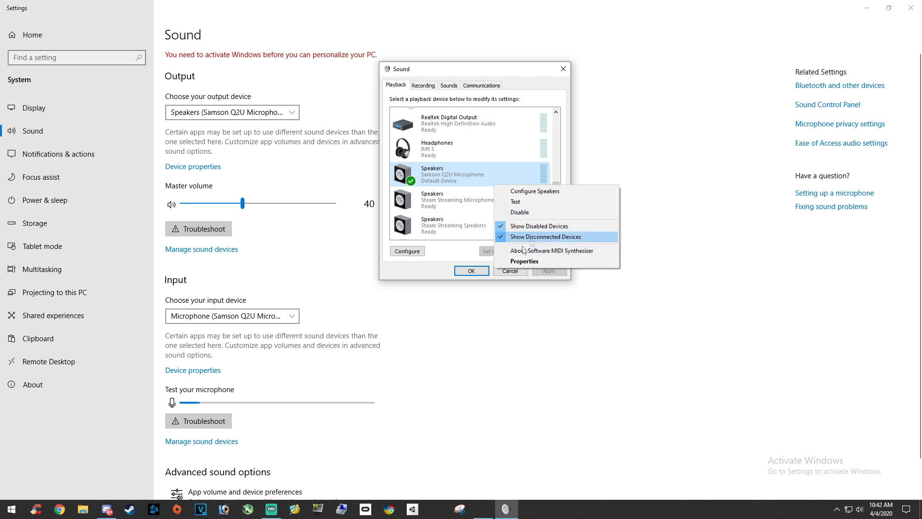
{"action": "left_click", "coordinate": [451, 150]}
{"action": "right_click", "coordinate": [451, 146]}
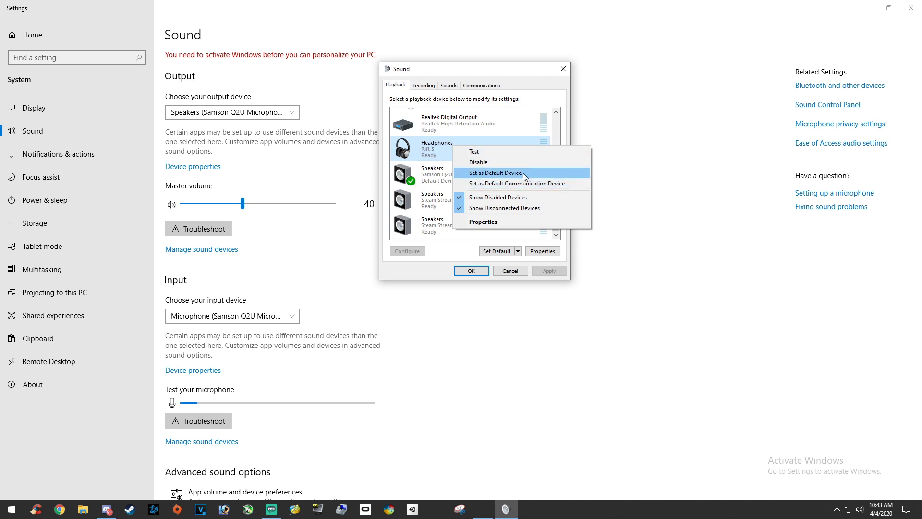
Find the Samson Q2U microphone among the recording devices and examine its device options.
{"action": "left_click", "coordinate": [427, 86]}
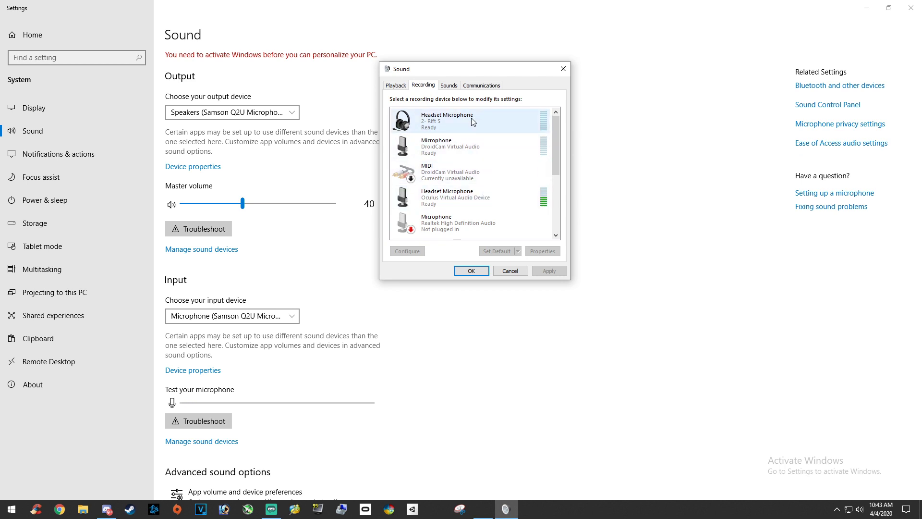
{"action": "scroll", "coordinate": [474, 180], "scroll_direction": "down", "scroll_amount": 1}
{"action": "scroll", "coordinate": [474, 180], "scroll_direction": "down", "scroll_amount": 5}
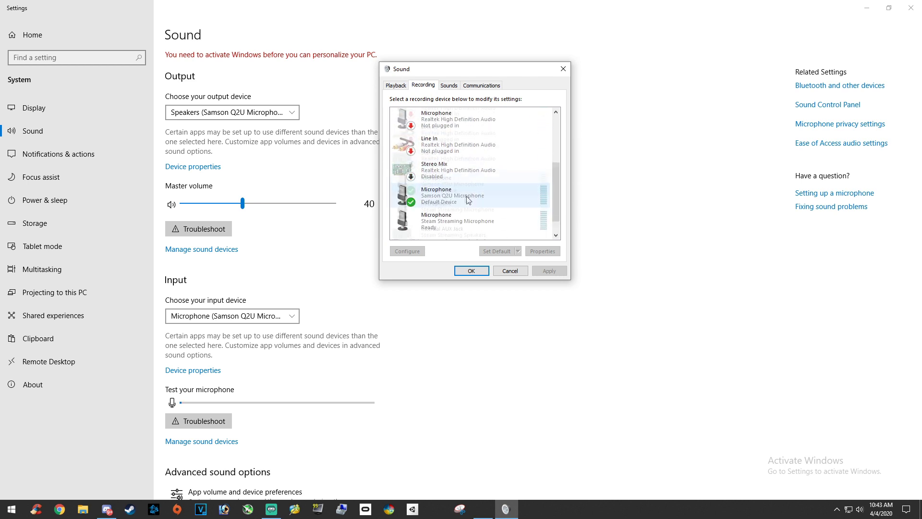
{"action": "right_click", "coordinate": [455, 186]}
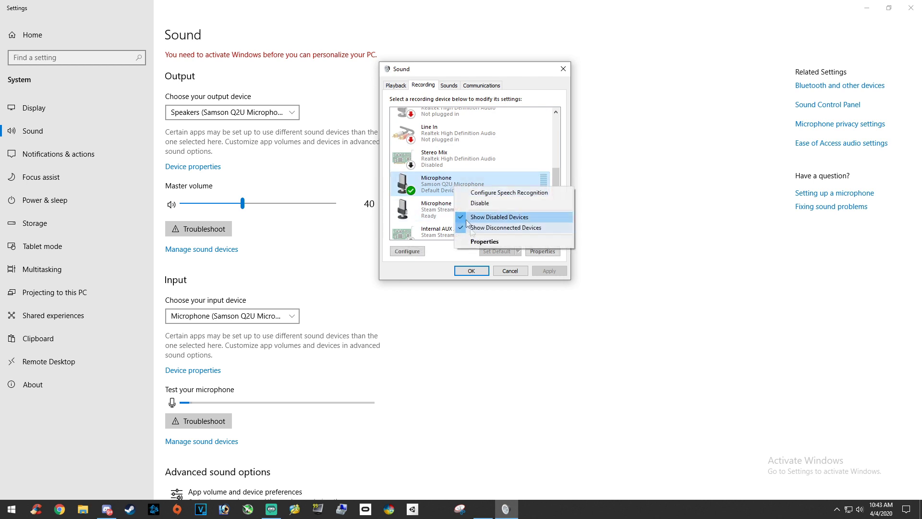
{"action": "left_click", "coordinate": [428, 215]}
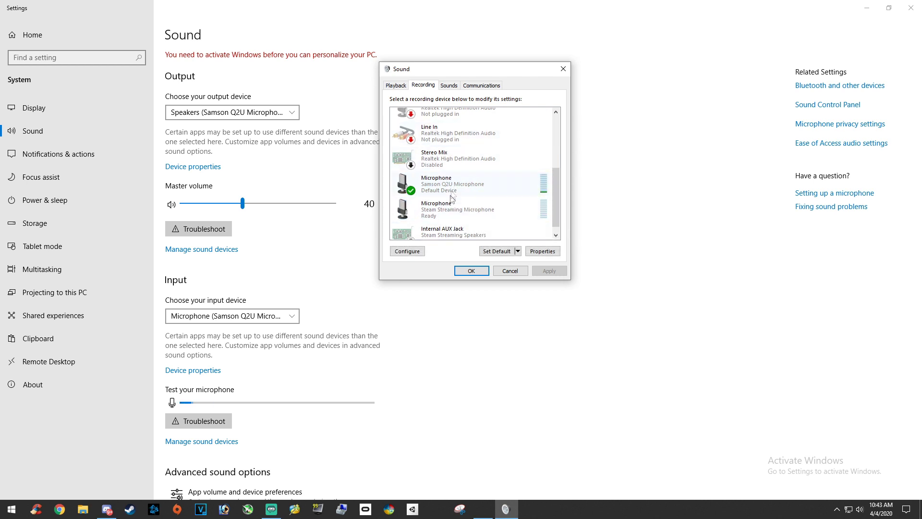
Open the properties of the Samson Q2U microphone and review its listening and playback options.
{"action": "right_click", "coordinate": [475, 185]}
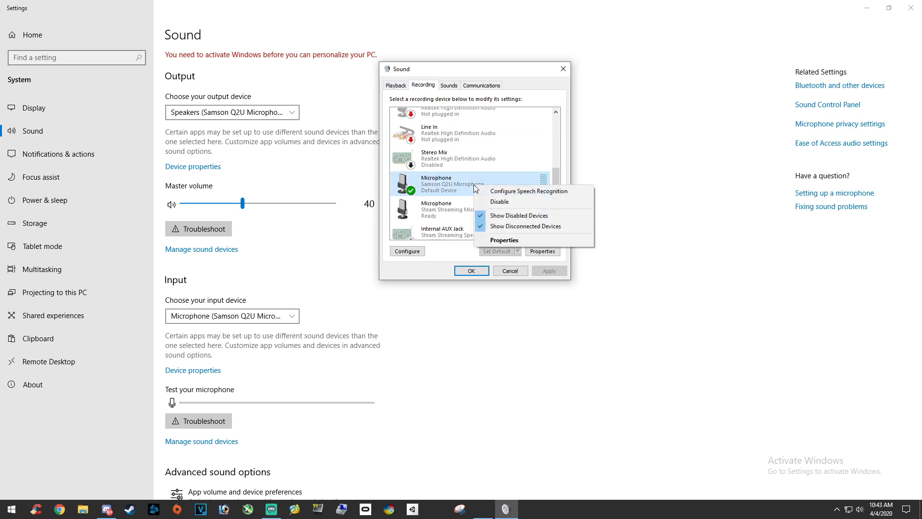
{"action": "left_click", "coordinate": [494, 240]}
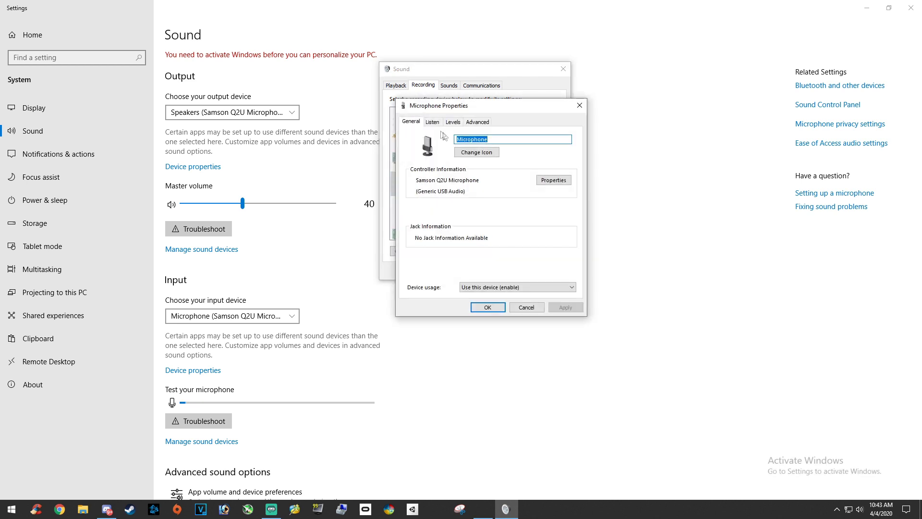
{"action": "left_click", "coordinate": [434, 123]}
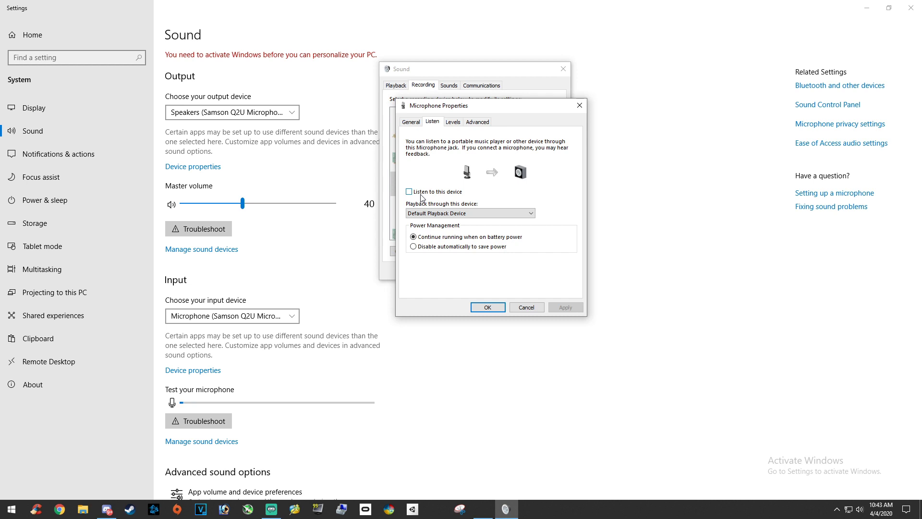
Set the Samson Q2U microphone's level to 92 and accept the Sound dialog after rechecking the playback devices.
{"action": "left_click", "coordinate": [454, 123]}
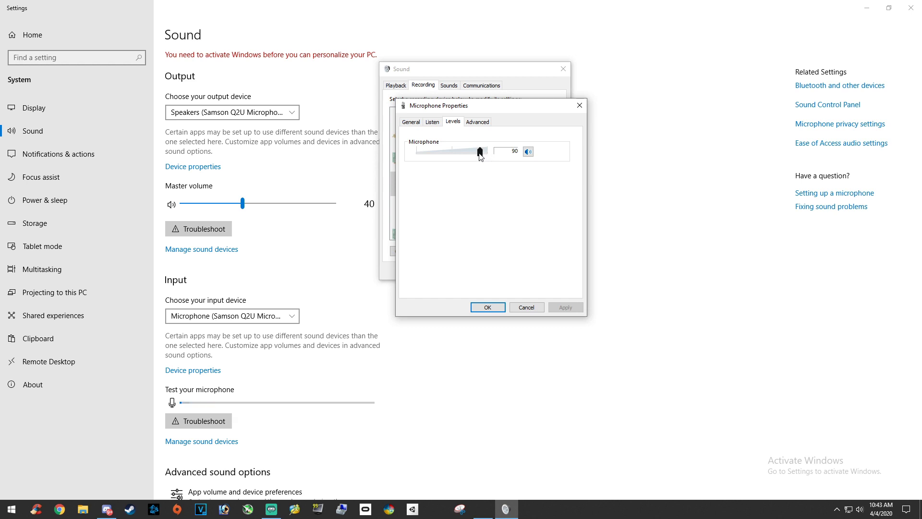
{"action": "left_click_drag", "start_coordinate": [481, 156], "coordinate": [484, 159]}
{"action": "left_click", "coordinate": [488, 307]}
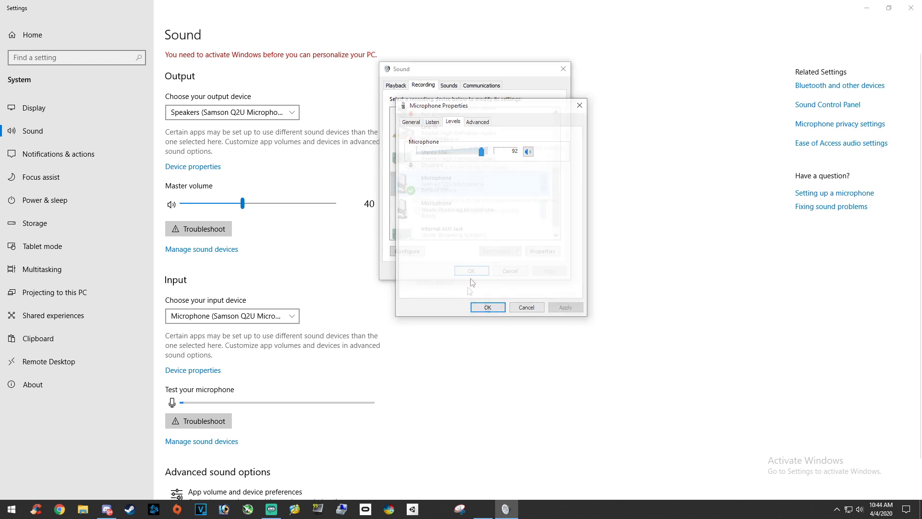
{"action": "left_click", "coordinate": [393, 86]}
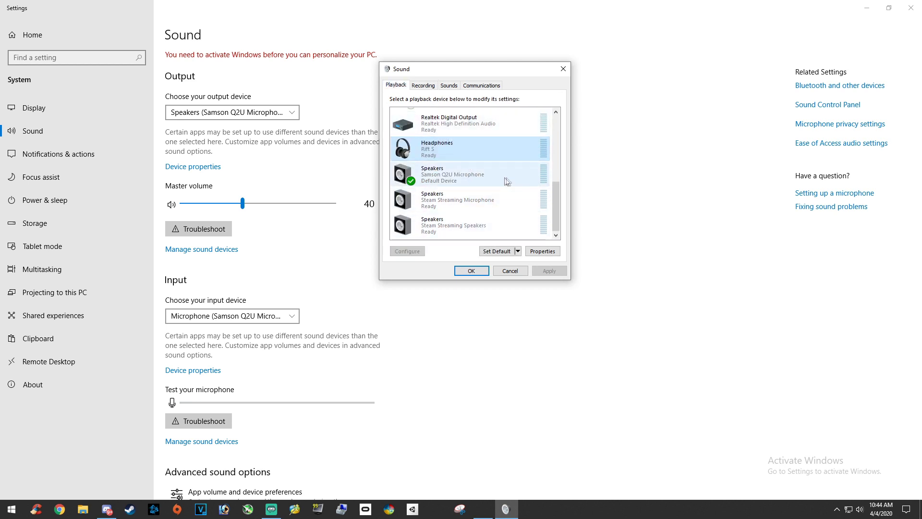
{"action": "left_click", "coordinate": [472, 270]}
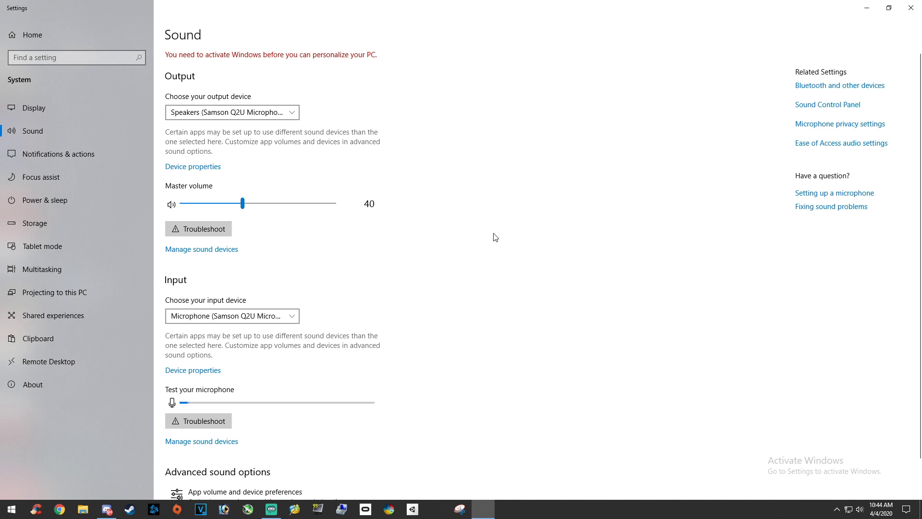
Switch to File Explorer and open the system properties of This PC.
{"action": "left_click", "coordinate": [83, 509]}
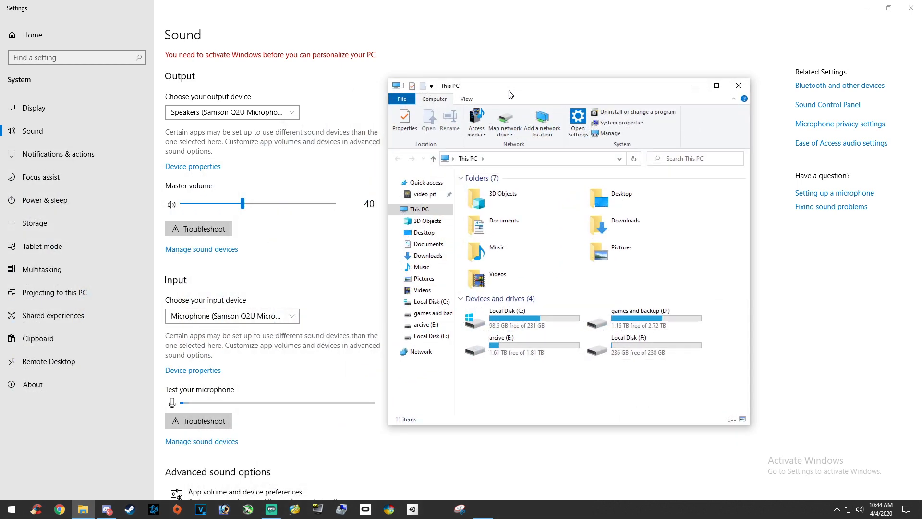
{"action": "right_click", "coordinate": [426, 208]}
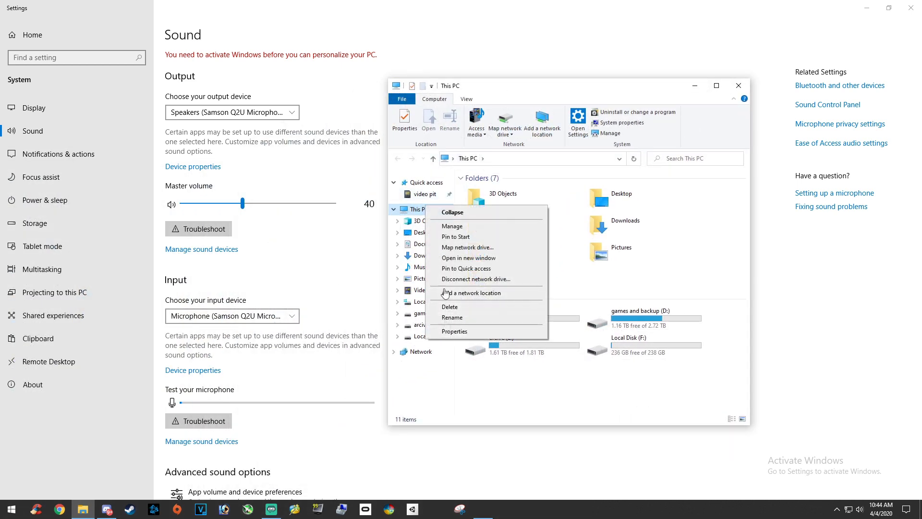
{"action": "left_click", "coordinate": [586, 88]}
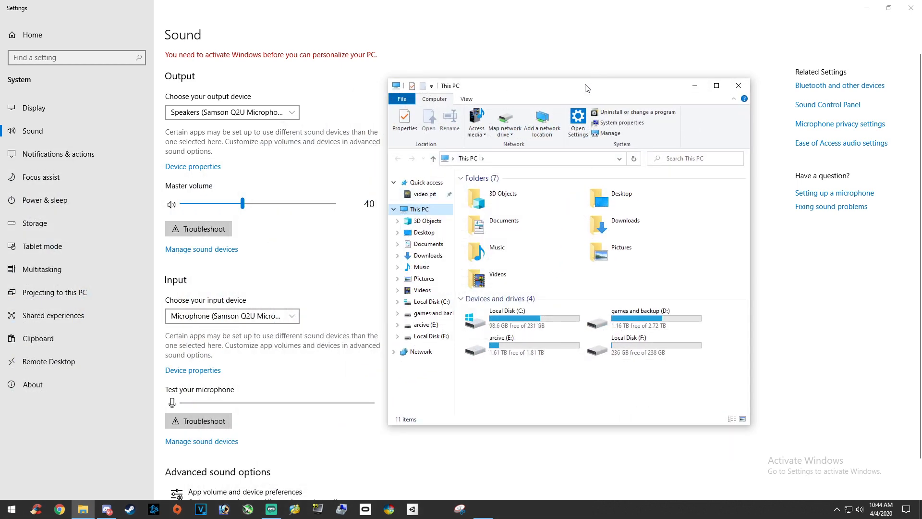
{"action": "right_click", "coordinate": [418, 212]}
{"action": "left_click", "coordinate": [425, 340]}
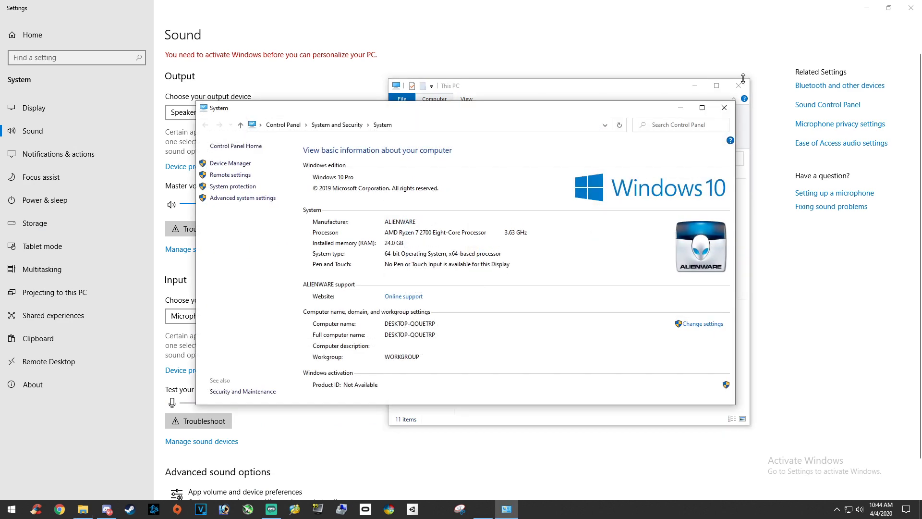
Open Device Manager, close the System window, and move and enlarge the Device Manager window.
{"action": "left_click", "coordinate": [228, 164]}
{"action": "left_click", "coordinate": [724, 107]}
{"action": "left_click_drag", "start_coordinate": [232, 32], "coordinate": [521, 39]}
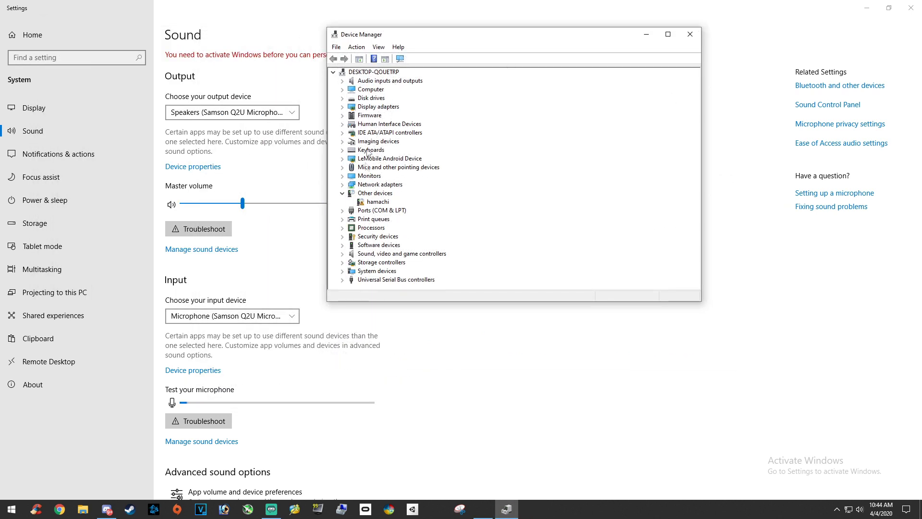
{"action": "left_click_drag", "start_coordinate": [327, 301], "coordinate": [345, 417]}
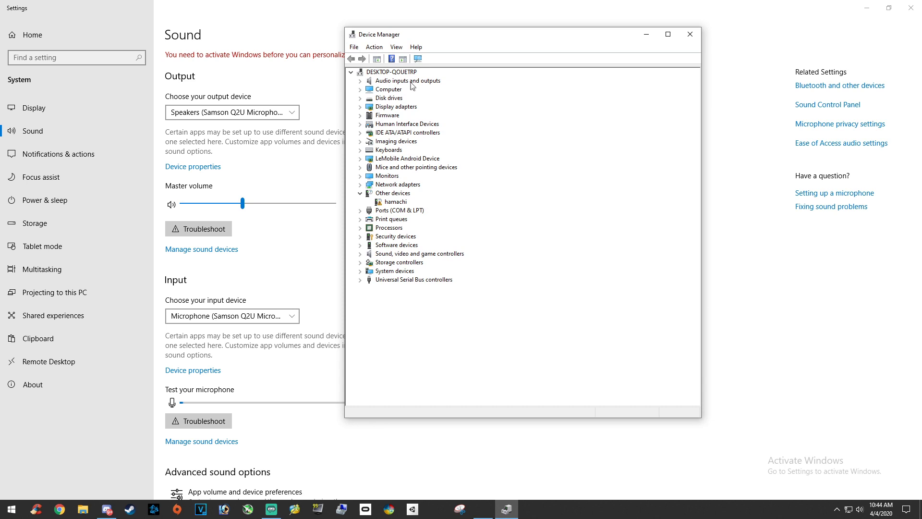
Examine the driver update options for the Samson Q2U microphone under Audio inputs and outputs, and collapse the category again.
{"action": "left_click", "coordinate": [360, 81]}
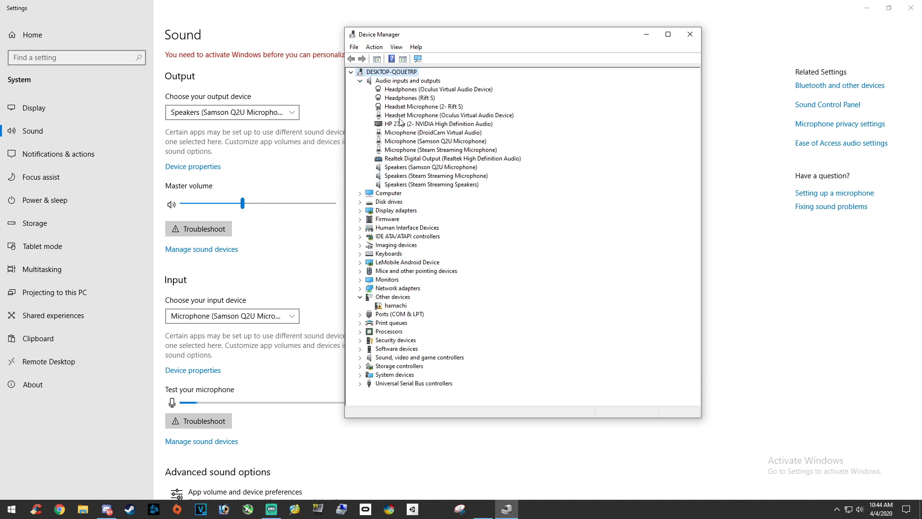
{"action": "right_click", "coordinate": [405, 141]}
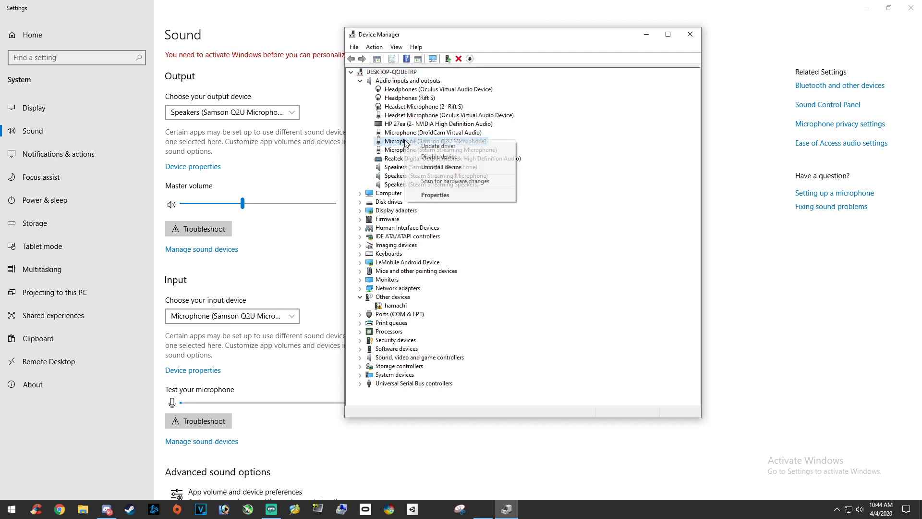
{"action": "left_click", "coordinate": [476, 146]}
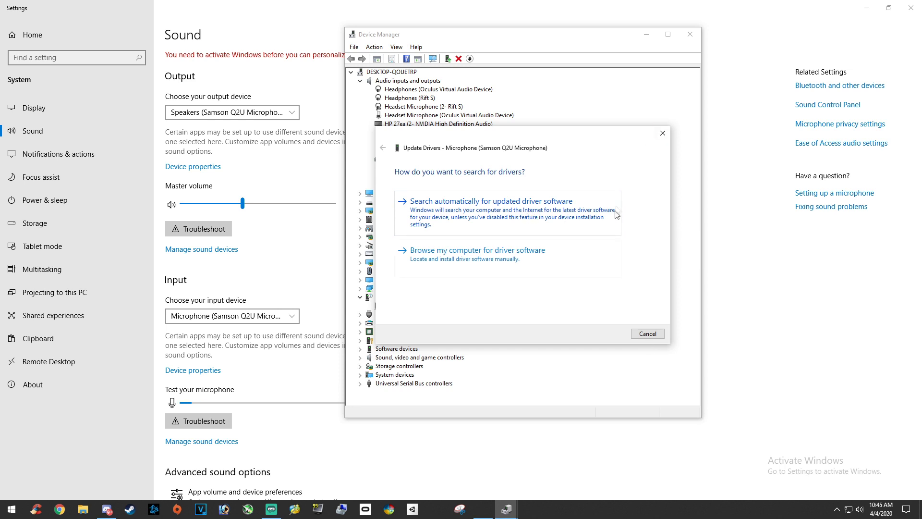
{"action": "left_click", "coordinate": [663, 133]}
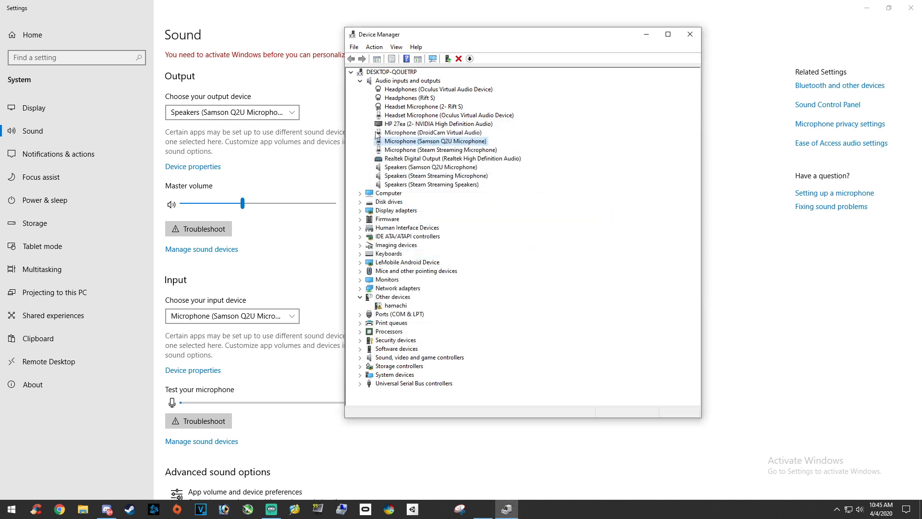
{"action": "left_click", "coordinate": [361, 82]}
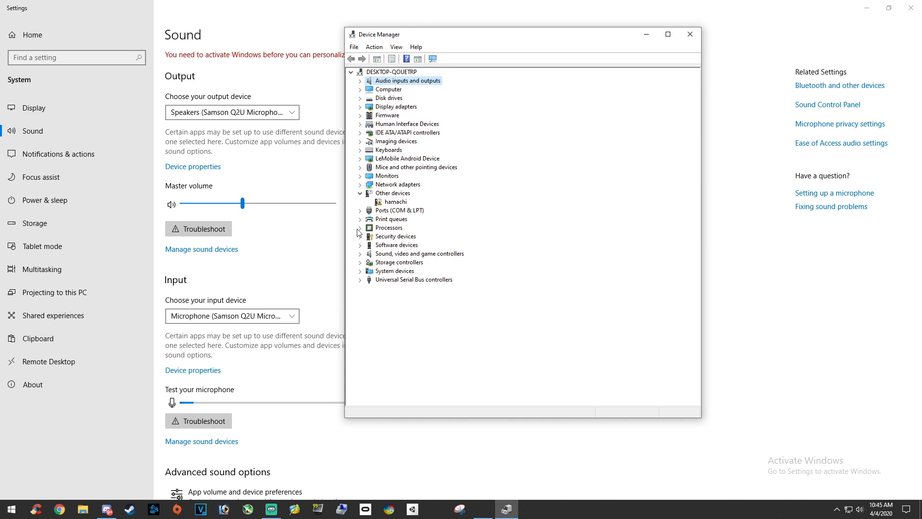